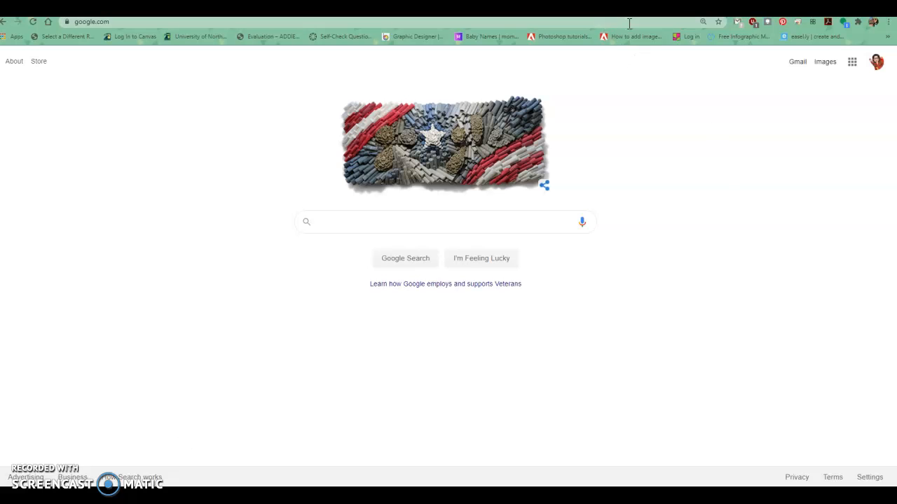
# Open Google Forms from the Google apps launcher.
pyautogui.click(852, 62)
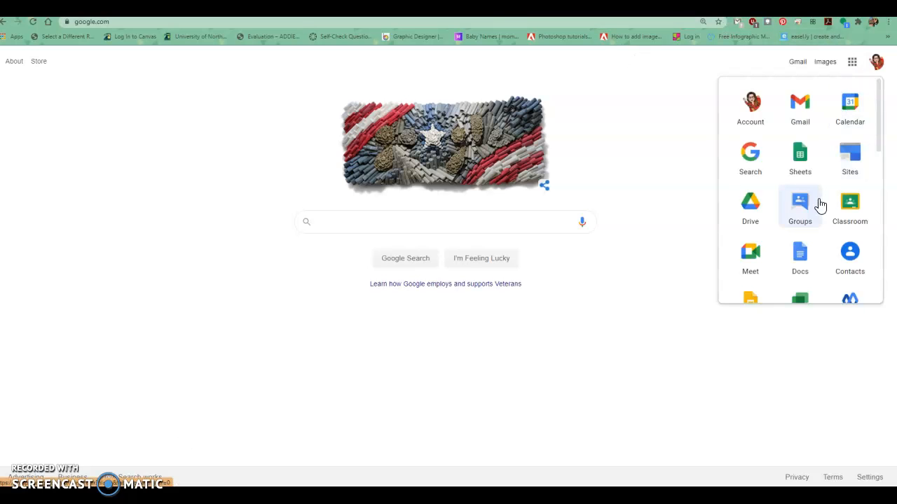
pyautogui.scroll(-5, 820, 204)
pyautogui.click(811, 186)
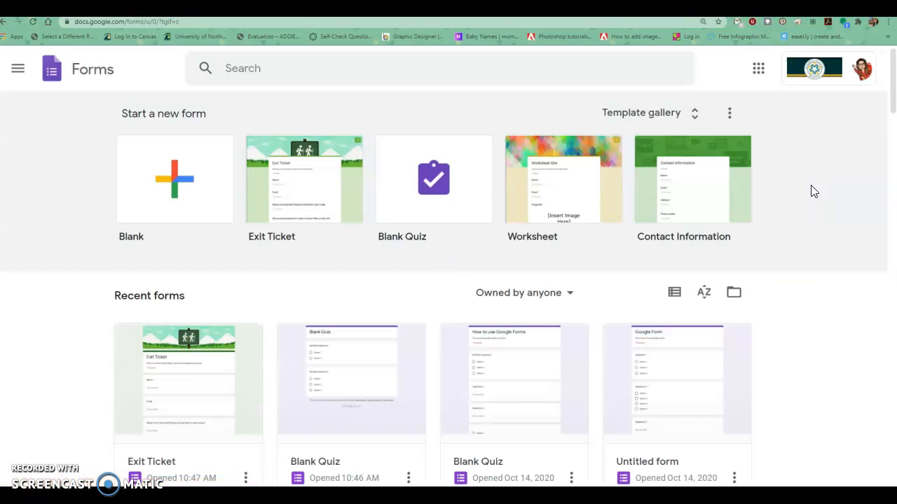
# Create a new form from the Exit Ticket template in the template gallery's General section.
pyautogui.scroll(-2, 793, 264)
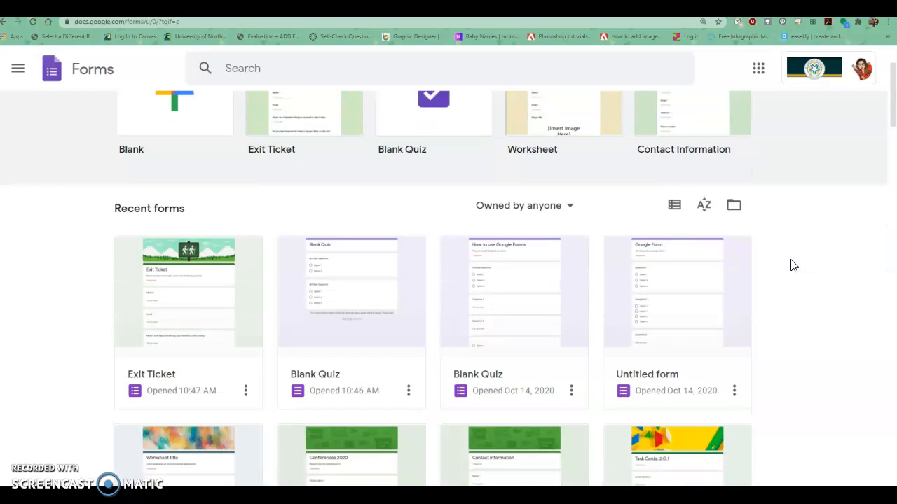
pyautogui.scroll(-3, 311, 406)
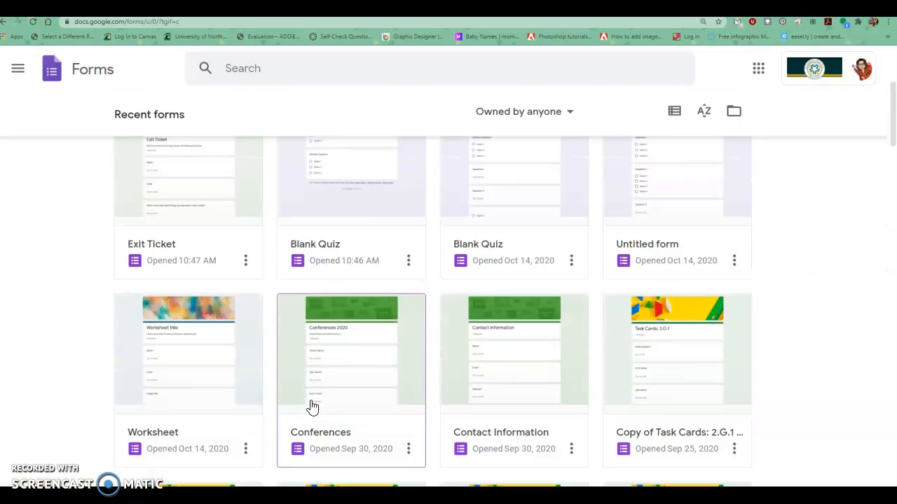
pyautogui.scroll(4, 310, 410)
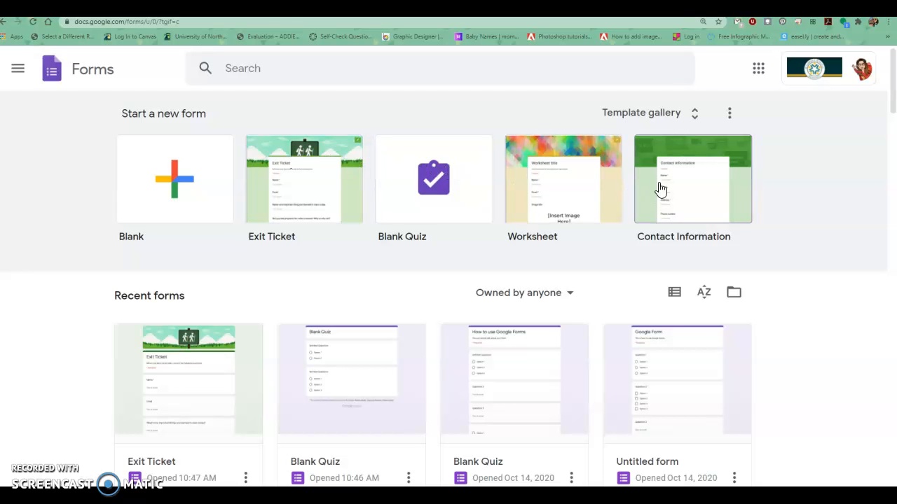
pyautogui.click(631, 119)
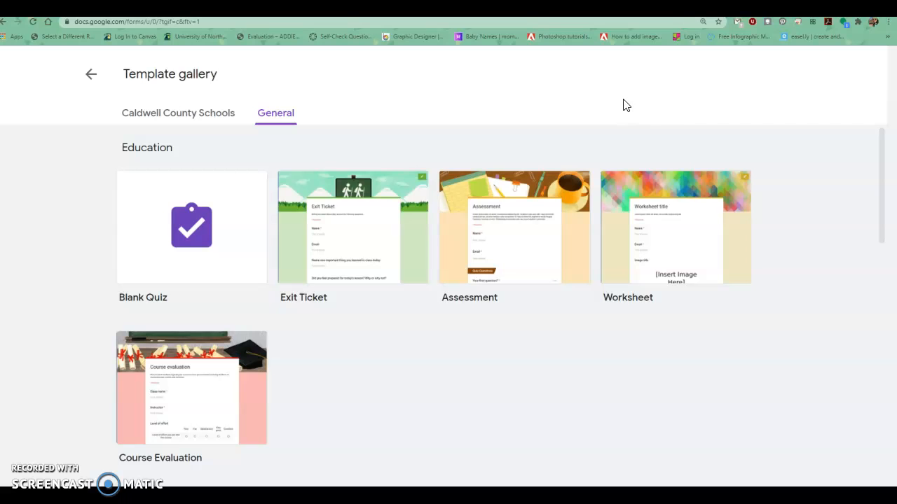
pyautogui.click(349, 198)
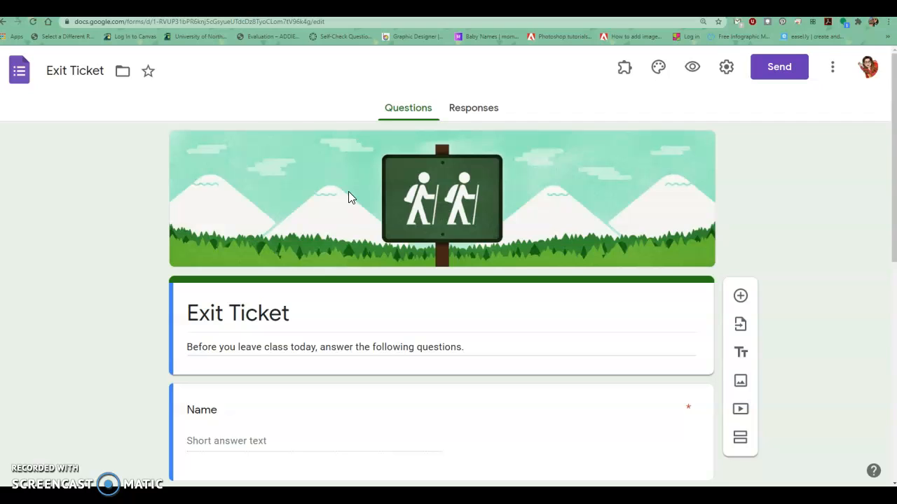
# Open the theme options and set the theme color to the cyan swatch.
pyautogui.click(658, 73)
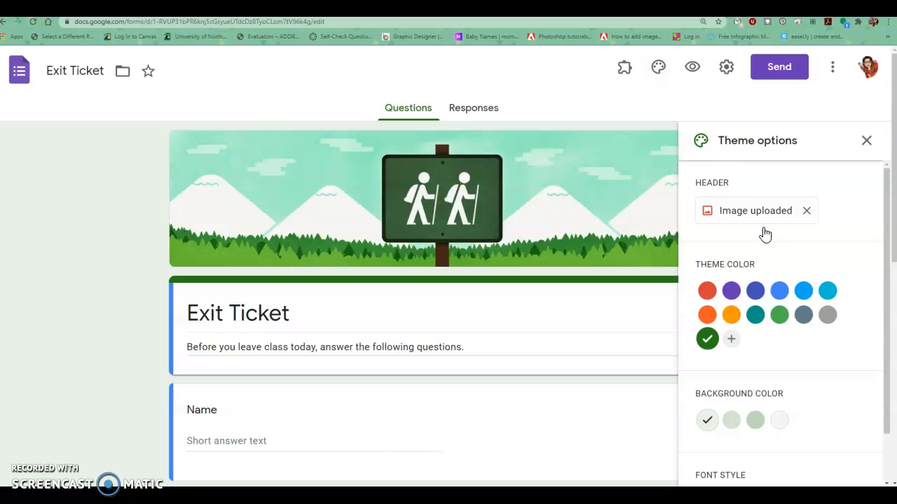
pyautogui.scroll(-1, 770, 264)
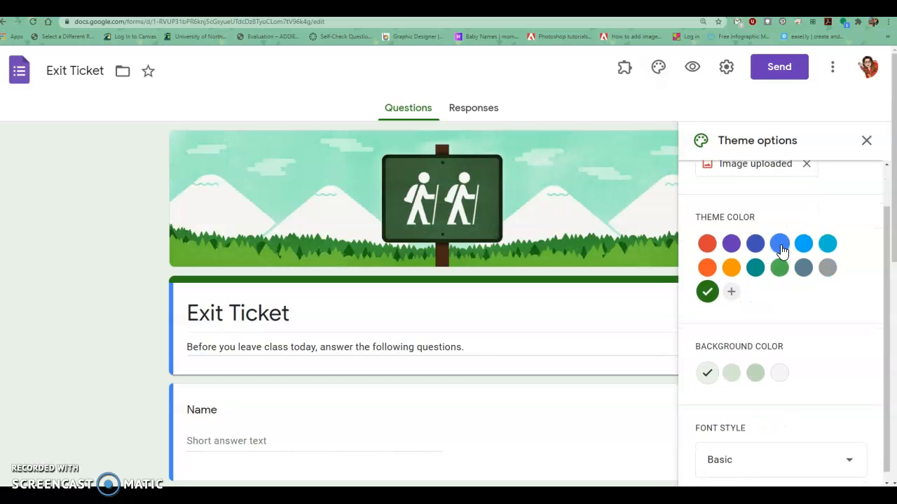
pyautogui.click(834, 244)
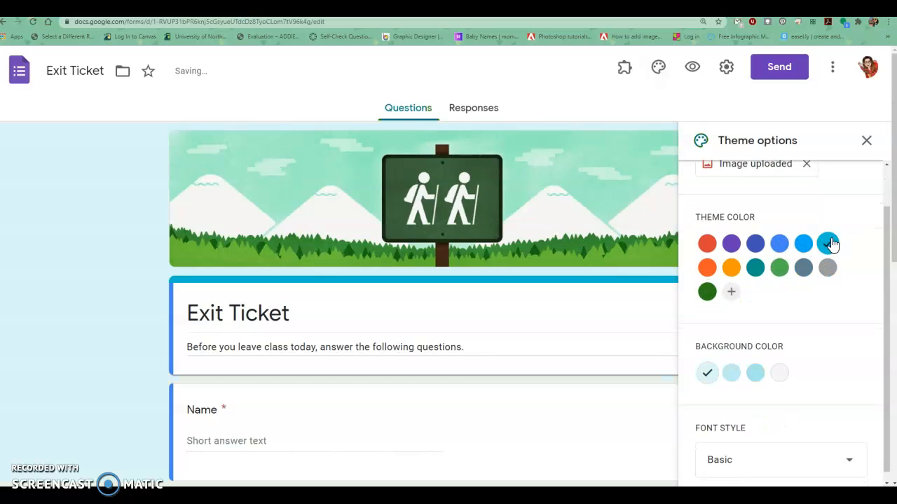
# Replace the header with the colored pencils image from the Work and School theme headers.
pyautogui.scroll(1, 831, 241)
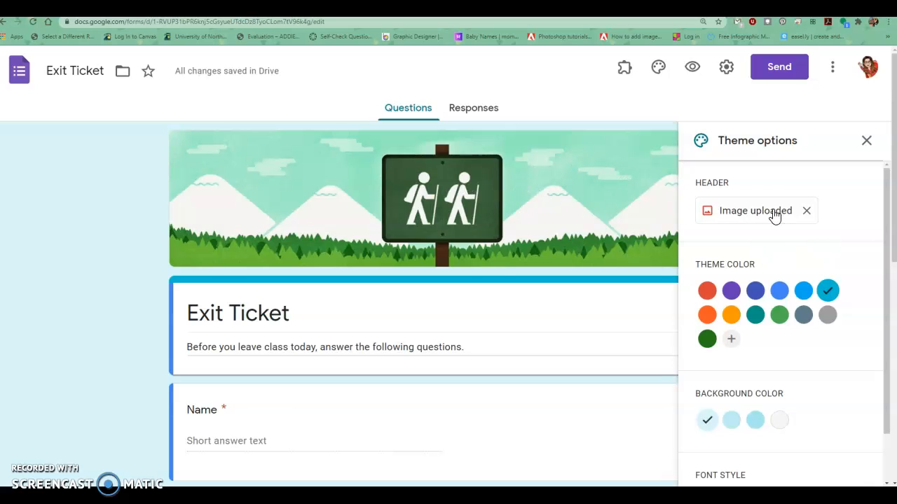
pyautogui.click(716, 217)
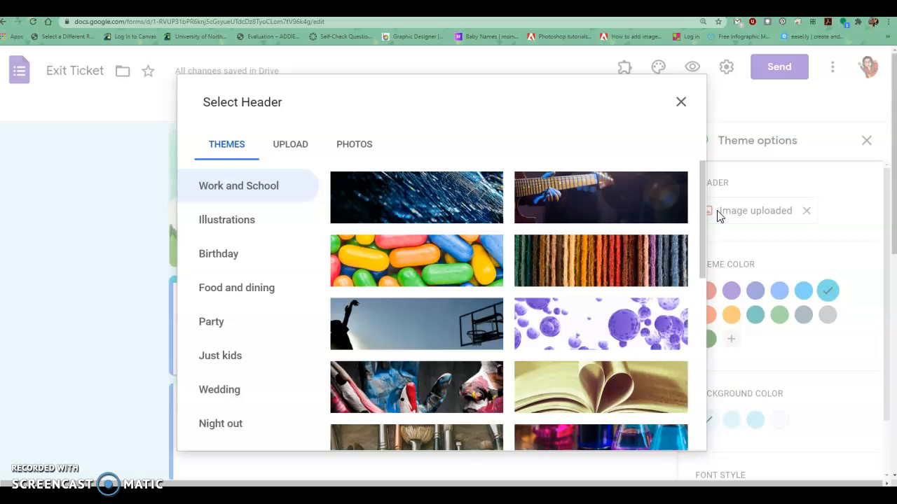
pyautogui.scroll(-4, 562, 301)
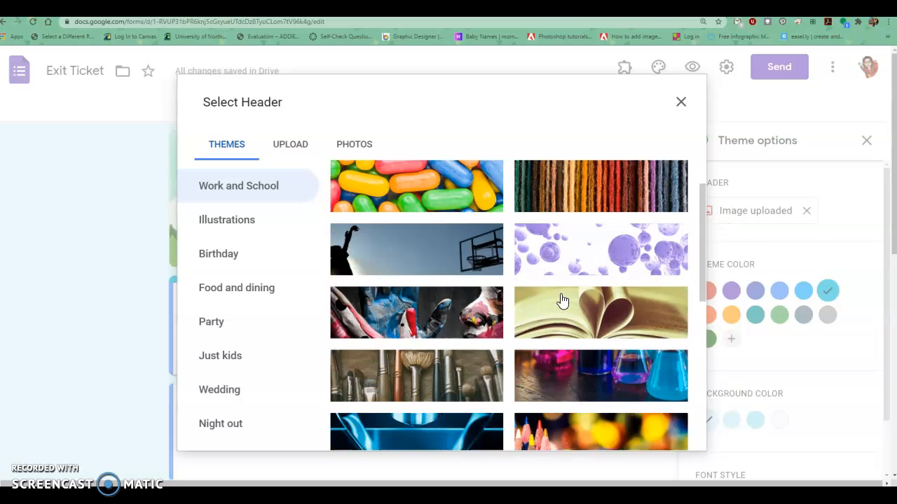
pyautogui.scroll(-2, 567, 290)
pyautogui.scroll(3, 571, 288)
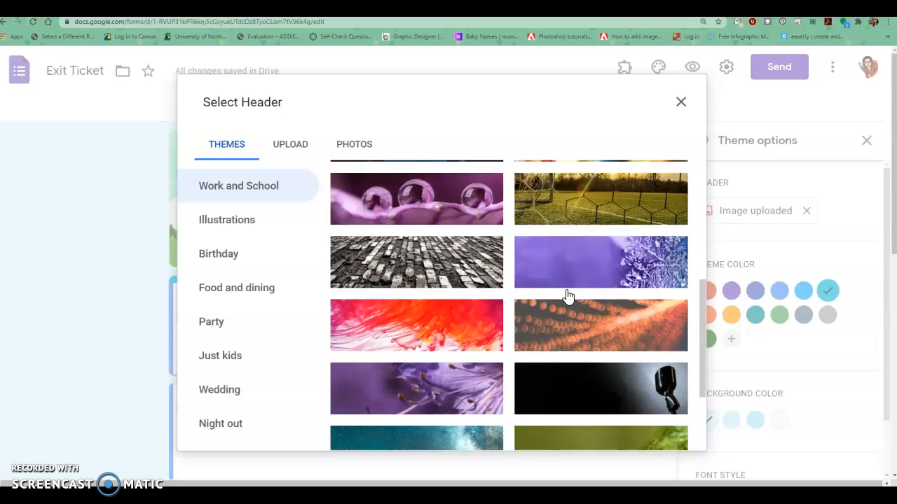
pyautogui.click(571, 283)
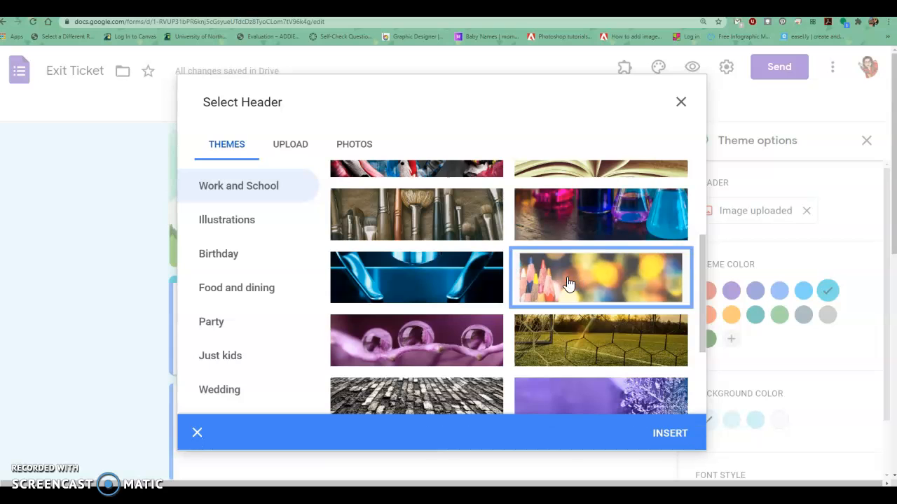
pyautogui.click(671, 428)
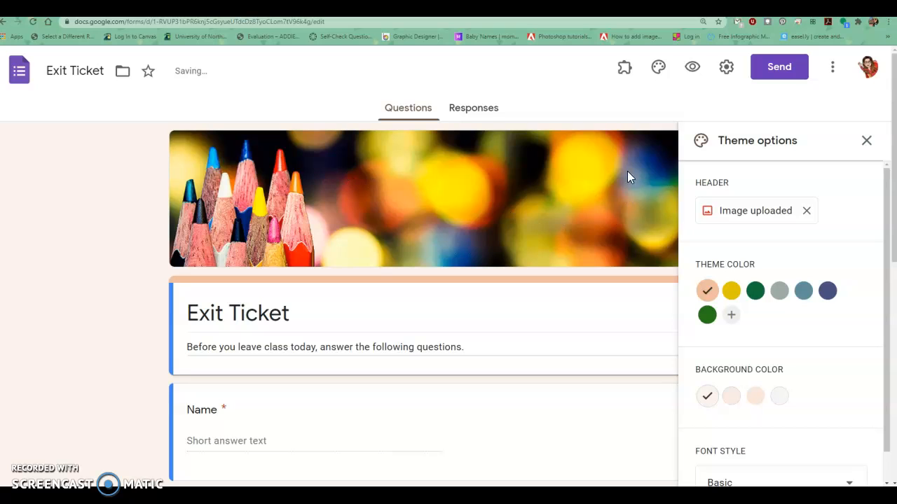
# Set the background color to the third peach shade and the font style to Formal, and close the theme options.
pyautogui.scroll(-1, 809, 358)
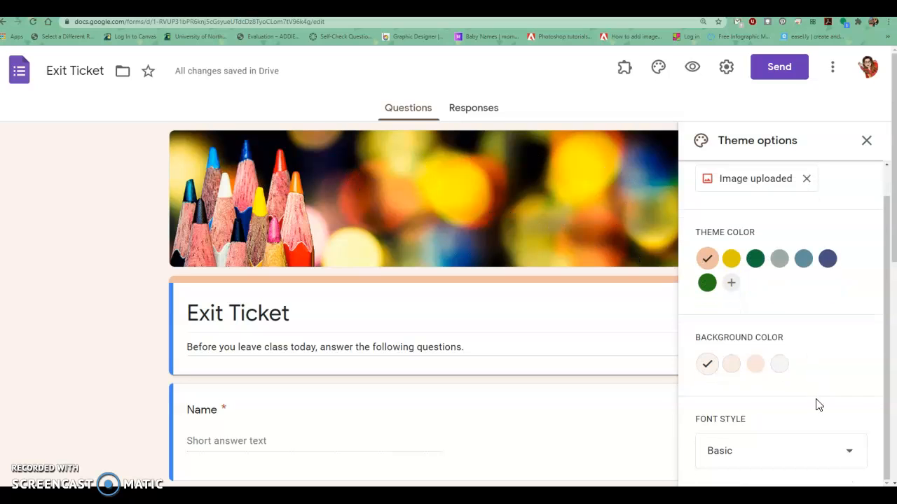
pyautogui.click(755, 365)
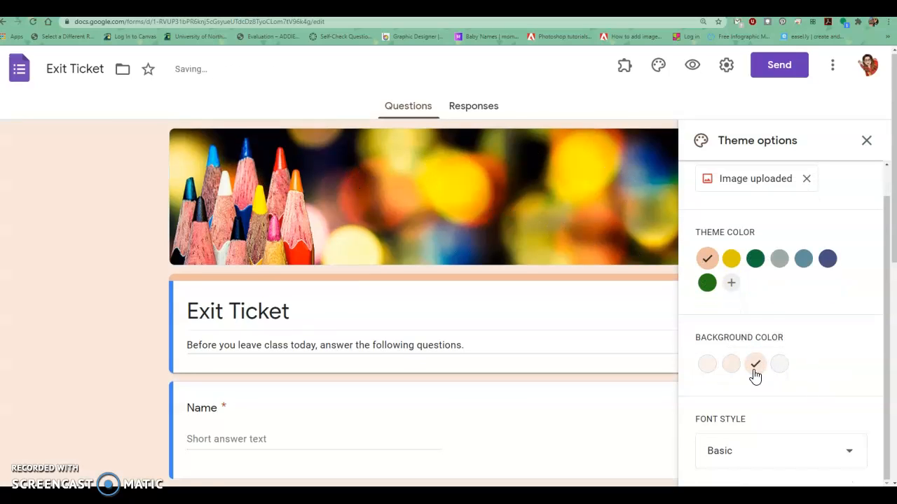
pyautogui.scroll(-1, 791, 344)
pyautogui.click(757, 456)
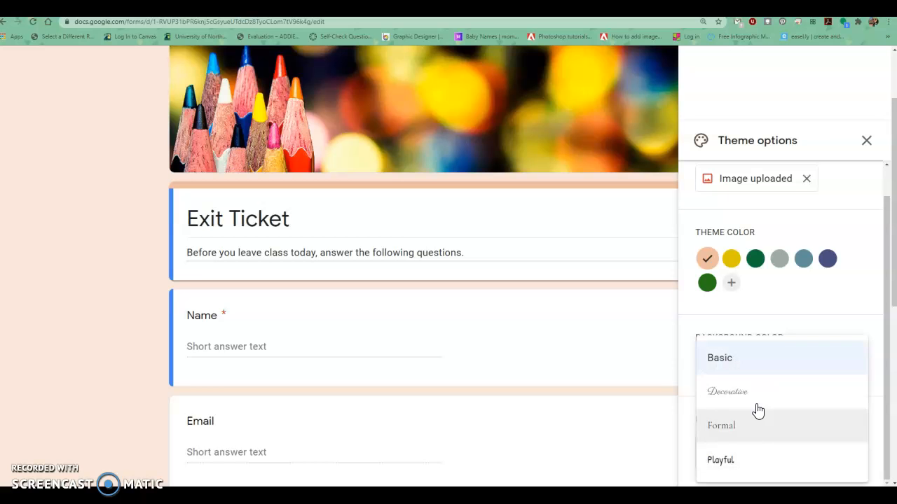
pyautogui.click(751, 431)
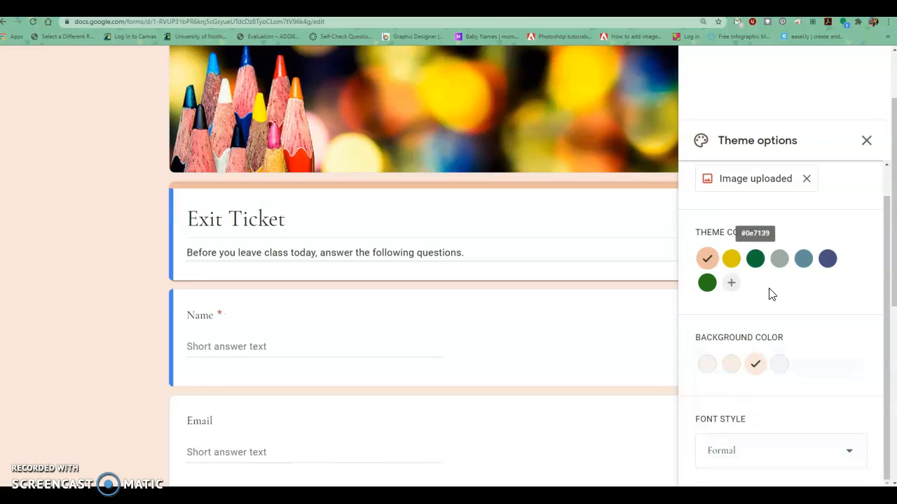
pyautogui.click(867, 141)
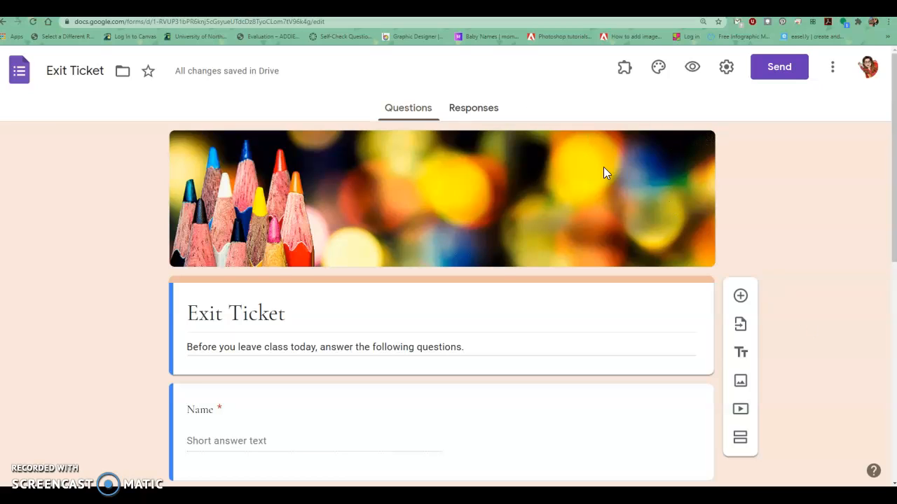
# Rename the form title to Title and replace its description with Description.
pyautogui.scroll(-1, 426, 258)
pyautogui.tripleClick(247, 227)
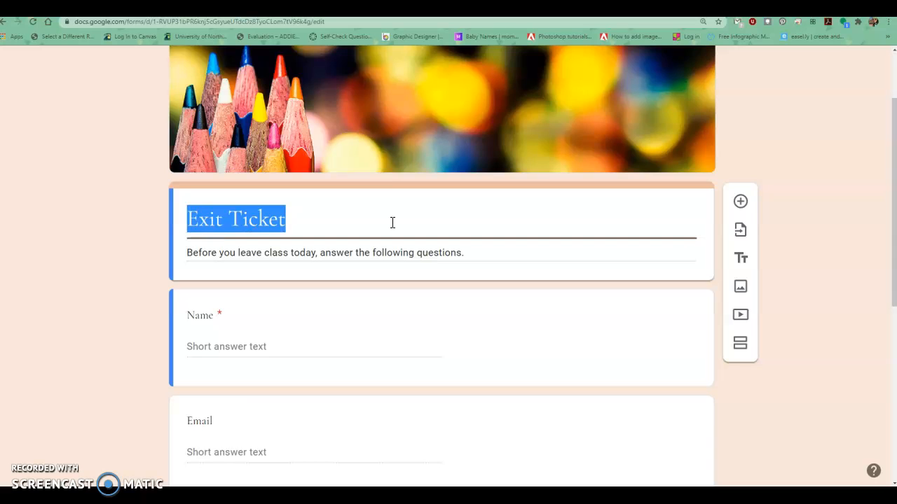
pyautogui.write('Title')
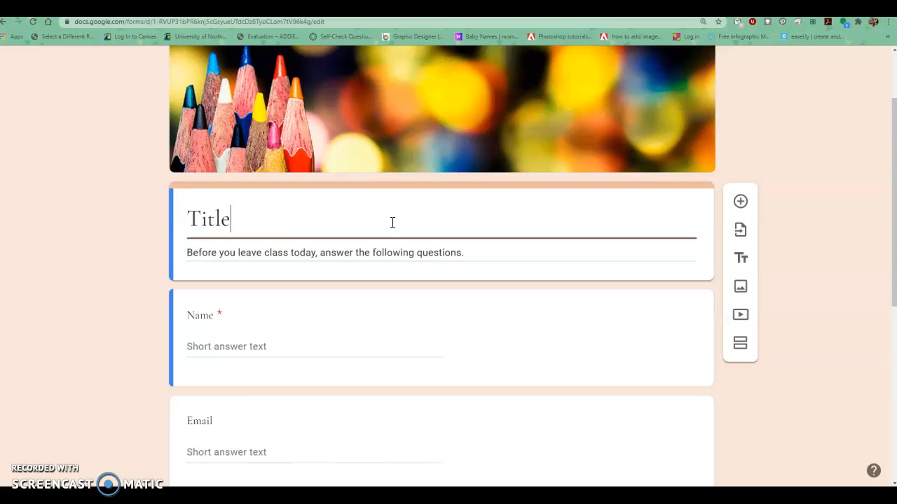
pyautogui.press('Tab')
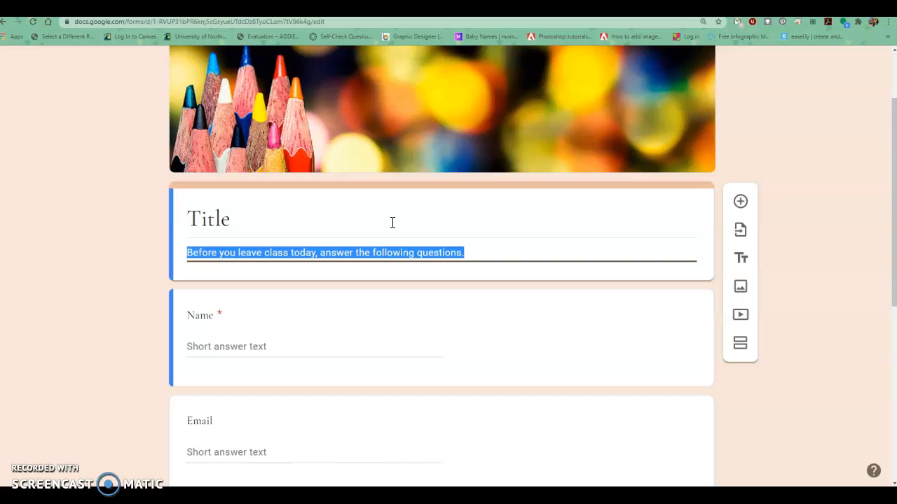
pyautogui.write('Description')
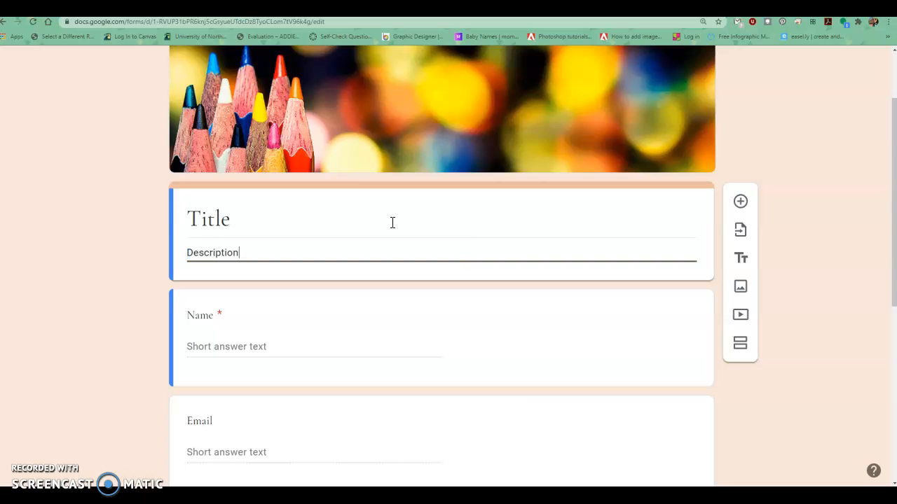
# Rename the Name question to Student Name.
pyautogui.scroll(-1, 285, 347)
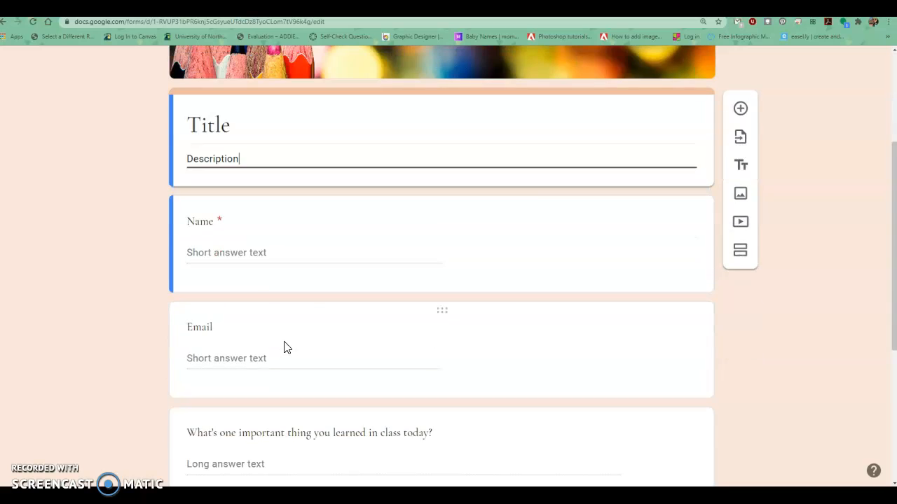
pyautogui.click(256, 255)
pyautogui.write('Student')
pyautogui.hotkey('ctrl', 'a')
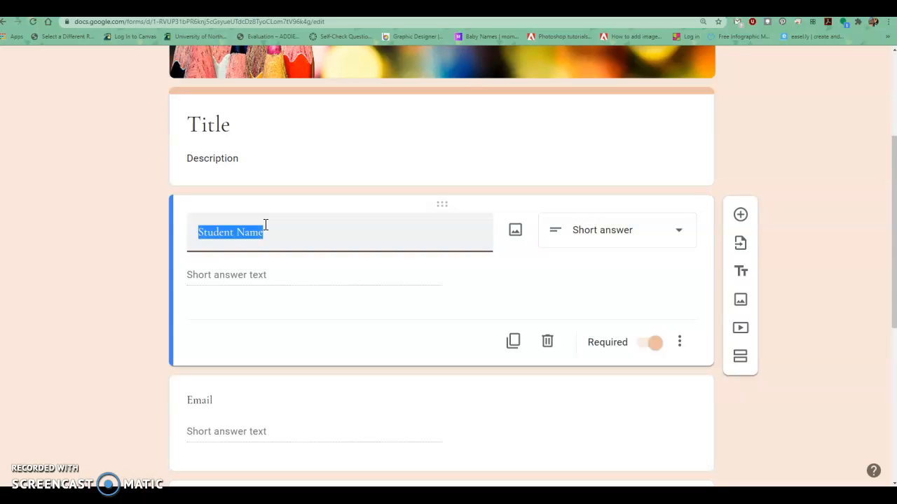
pyautogui.click(110, 301)
# Make the Email question required.
pyautogui.scroll(-2, 329, 361)
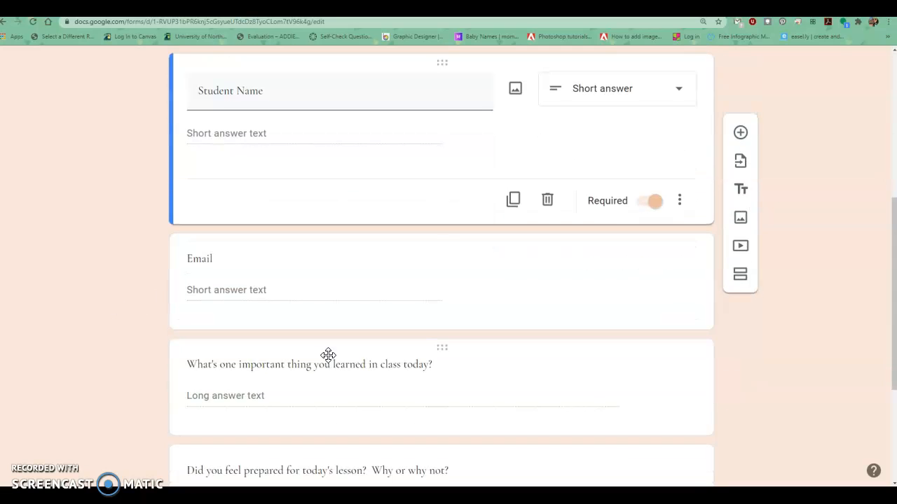
pyautogui.click(291, 299)
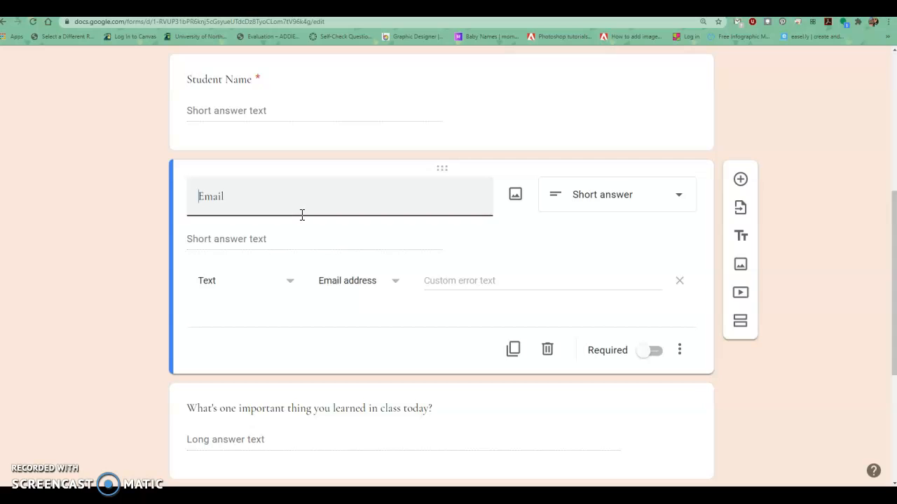
pyautogui.click(650, 353)
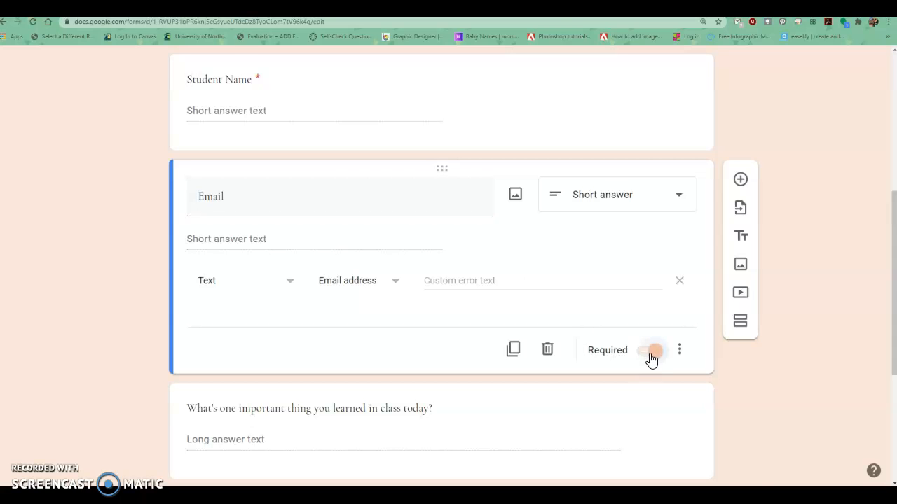
# Change the answer type of the 'What's one important thing you learned in class today?' question to Short answer.
pyautogui.scroll(3, 632, 288)
pyautogui.click(525, 299)
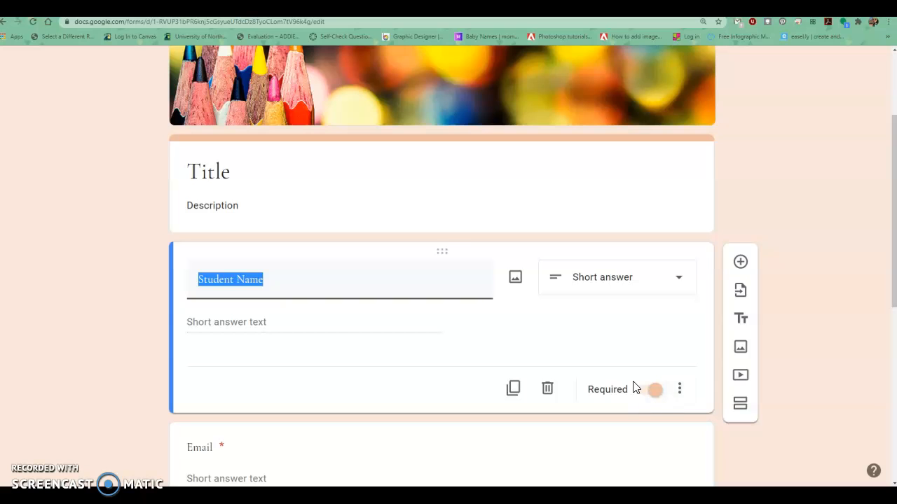
pyautogui.scroll(-3, 634, 392)
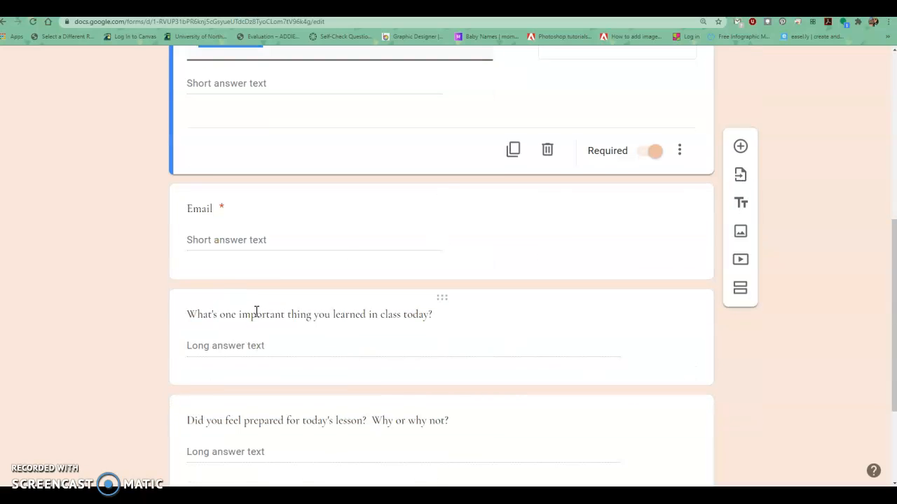
pyautogui.scroll(-1, 256, 311)
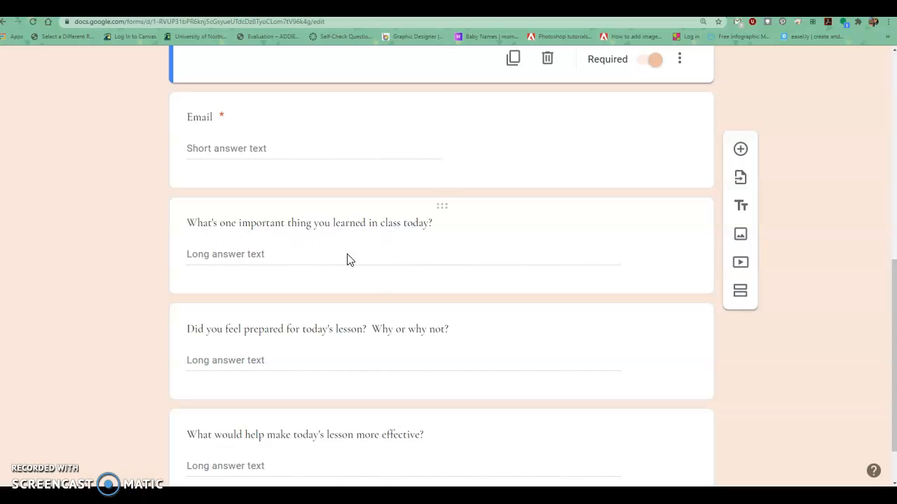
pyautogui.click(294, 269)
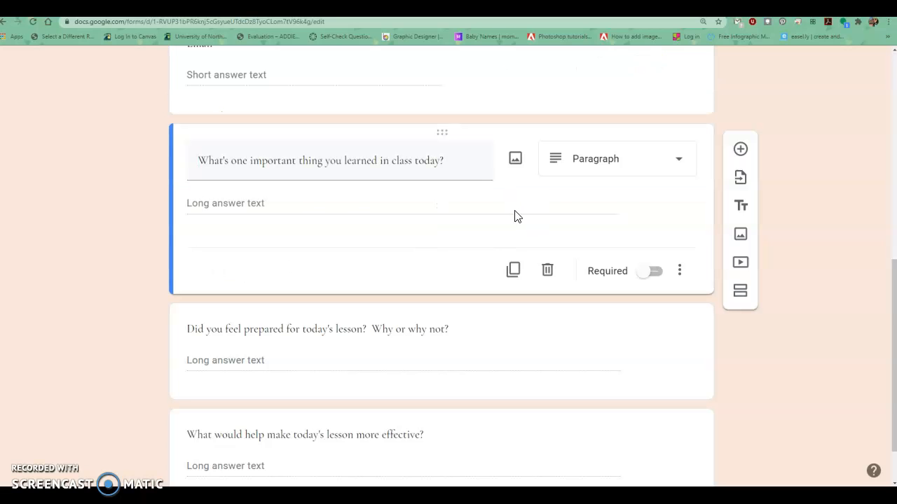
pyautogui.click(593, 165)
pyautogui.click(611, 88)
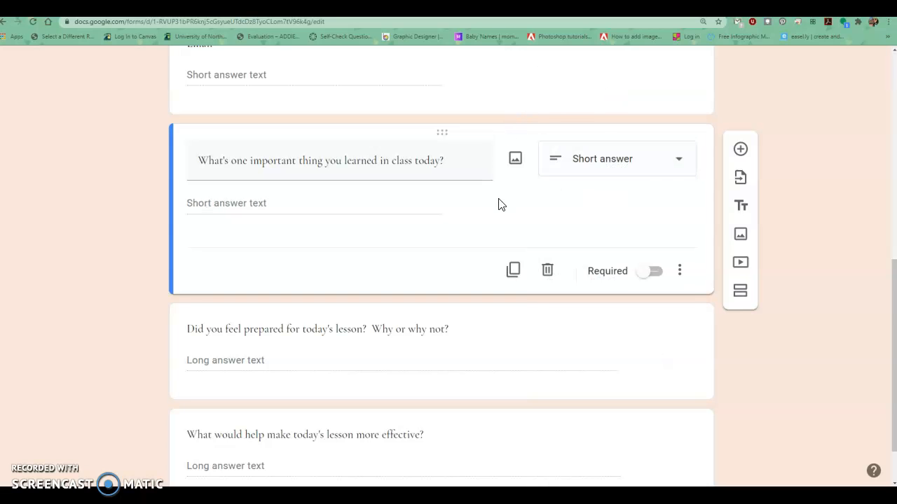
# Change the 'What's one important thing you learned in class today?' question type to Multiple choice.
pyautogui.click(584, 172)
pyautogui.click(607, 169)
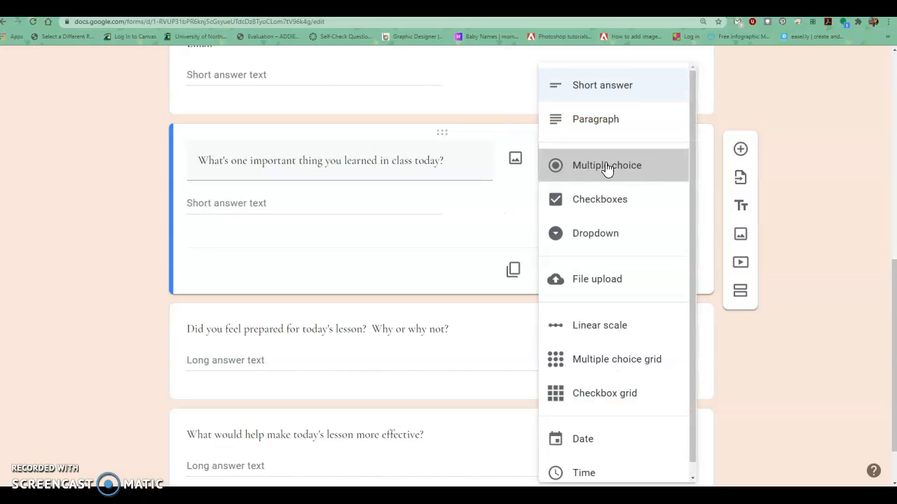
pyautogui.click(607, 168)
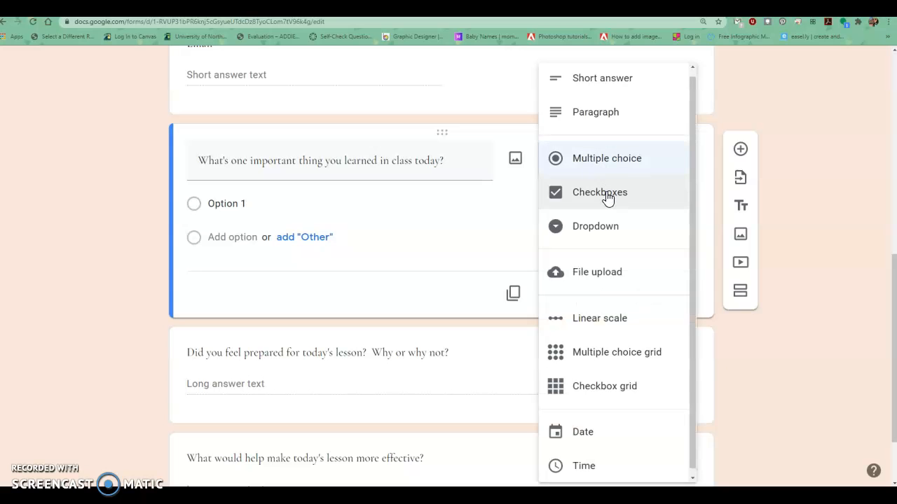
pyautogui.click(608, 196)
pyautogui.click(615, 171)
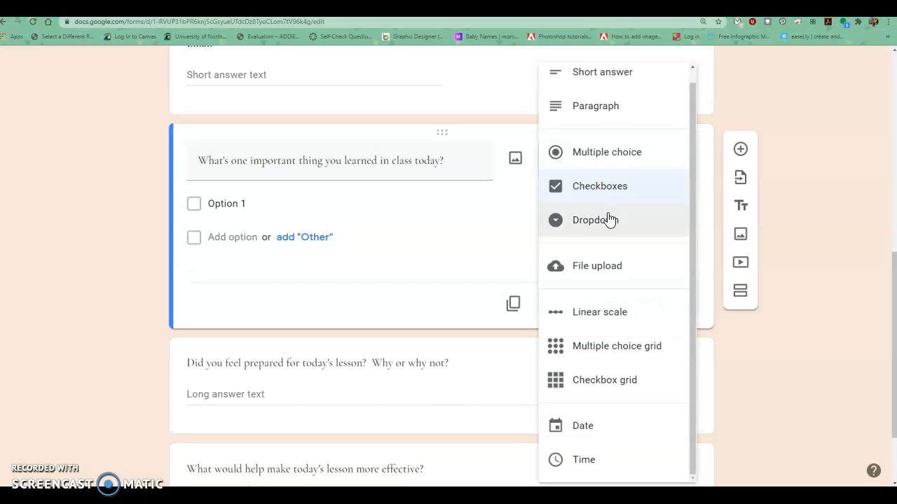
pyautogui.click(609, 220)
pyautogui.click(627, 170)
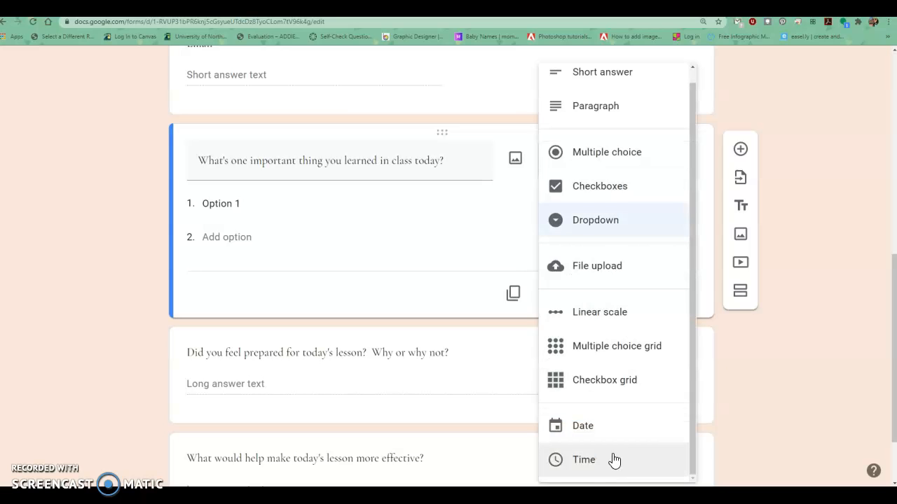
pyautogui.click(637, 157)
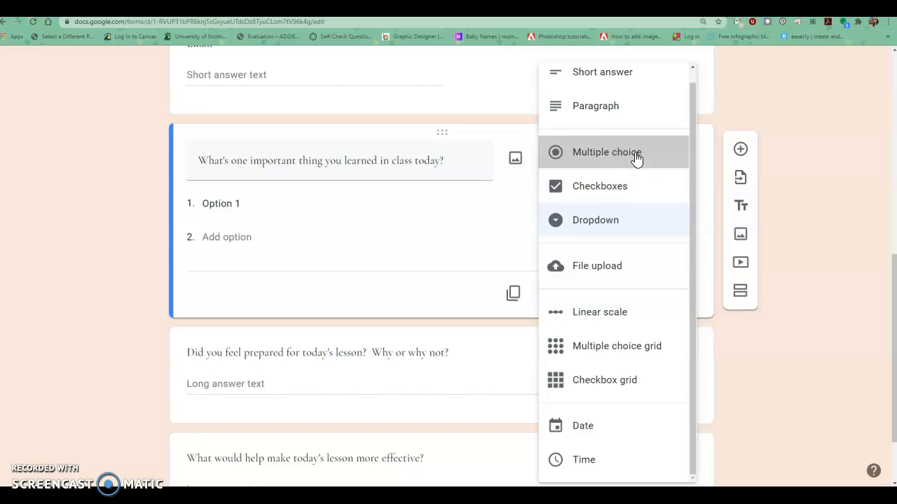
# Rename the first answer option to 'Edit the option' and add a second option.
pyautogui.click(246, 204)
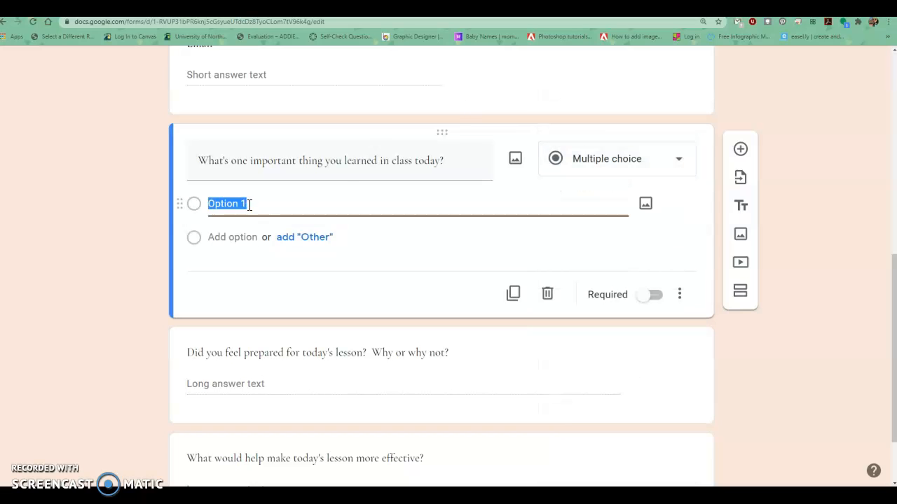
pyautogui.write('eDIT')
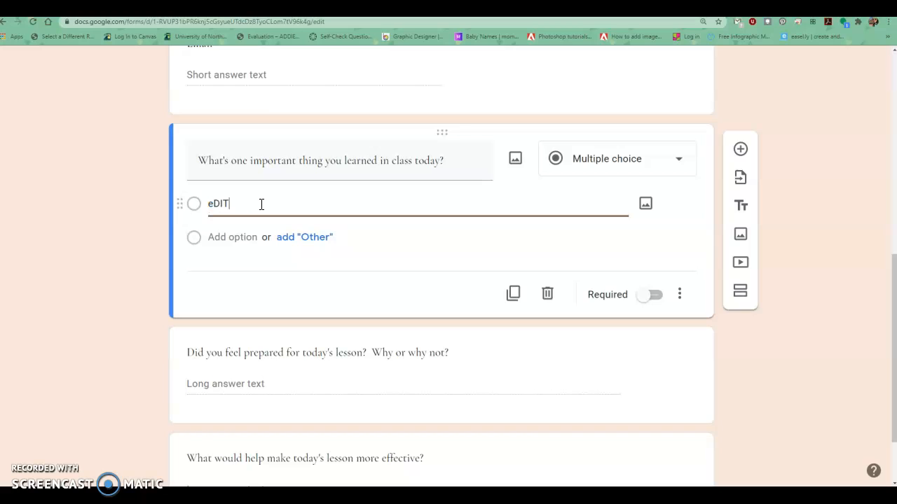
pyautogui.hotkey('ctrl', 'a')
pyautogui.write('Edi')
pyautogui.click(237, 238)
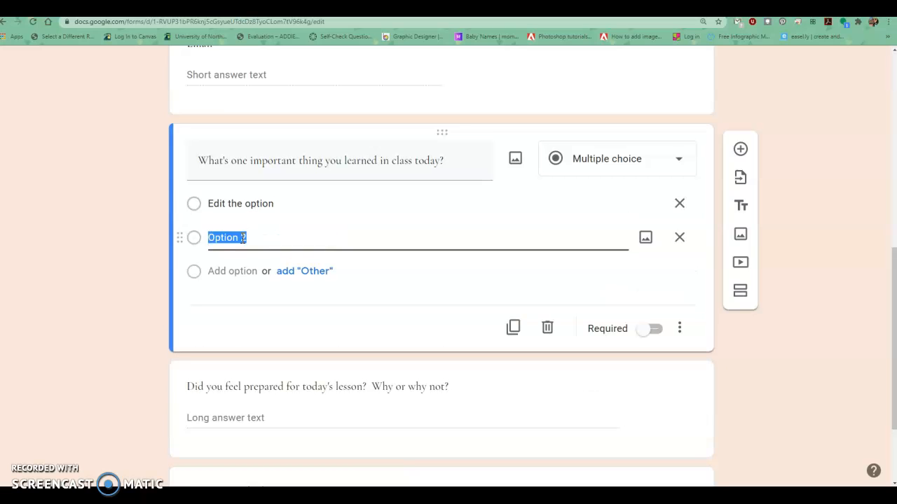
# Duplicate the multiple choice question.
pyautogui.click(513, 331)
pyautogui.click(514, 331)
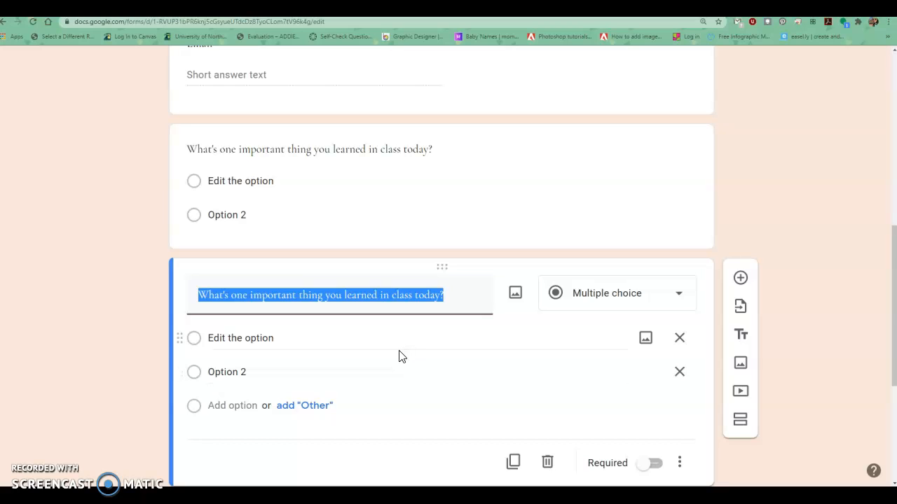
pyautogui.scroll(-3, 581, 397)
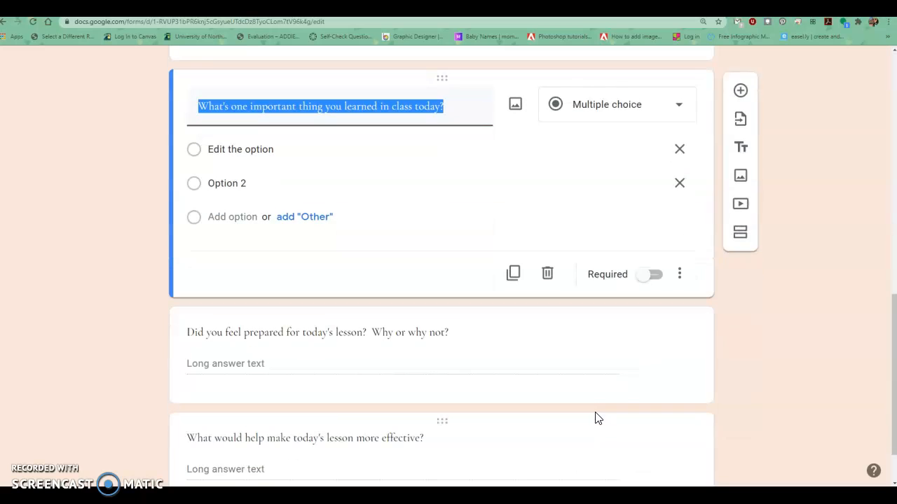
pyautogui.scroll(2, 594, 419)
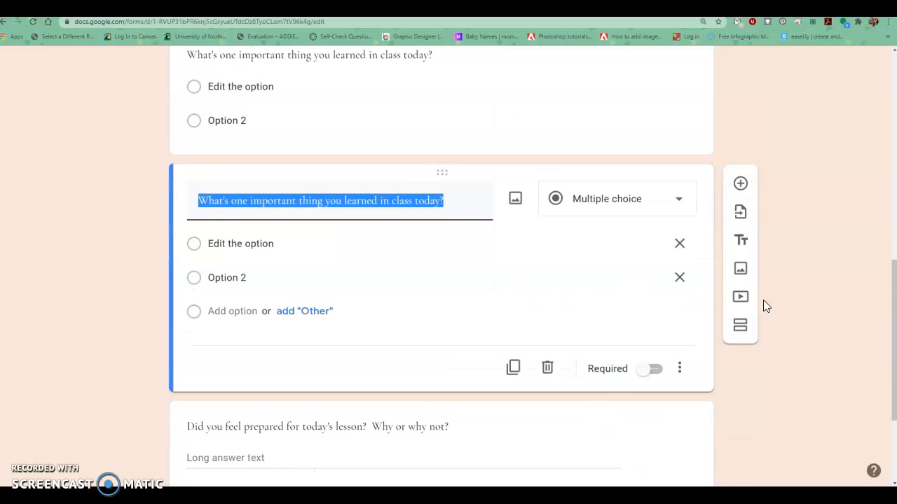
# Open the insert-image and import-questions dialogs and close both without adding anything.
pyautogui.click(515, 201)
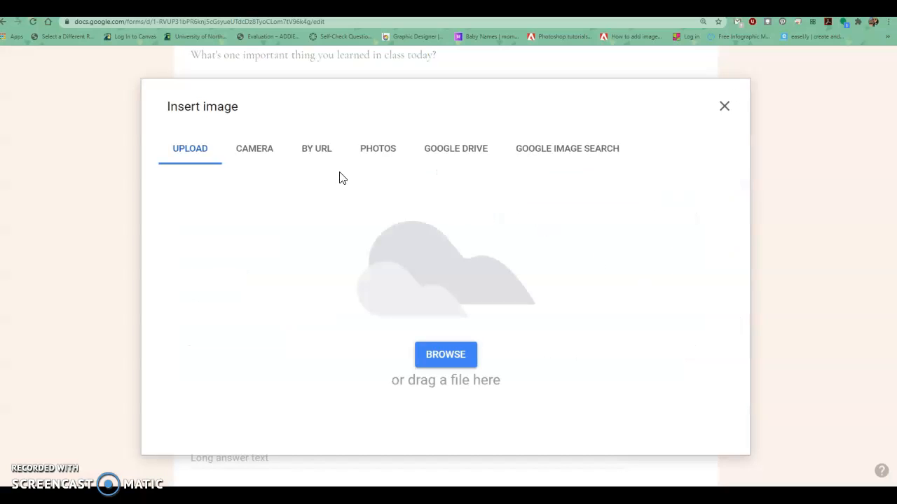
pyautogui.click(724, 107)
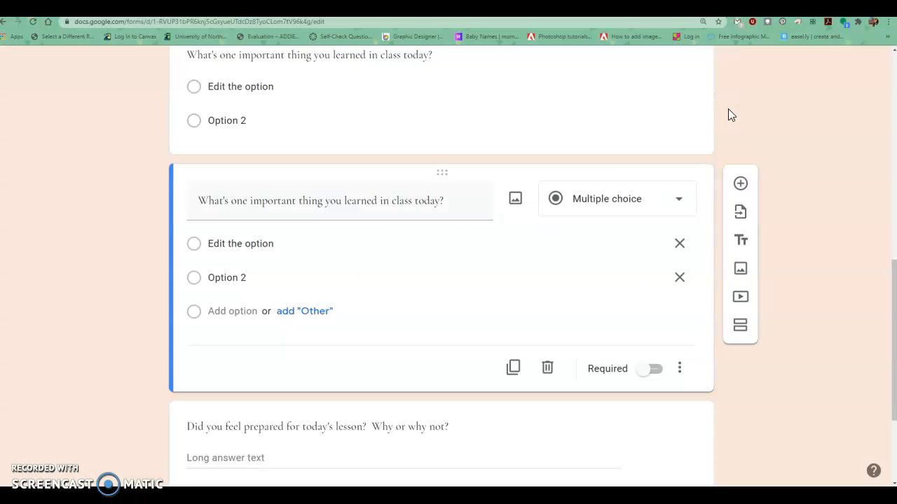
pyautogui.click(744, 220)
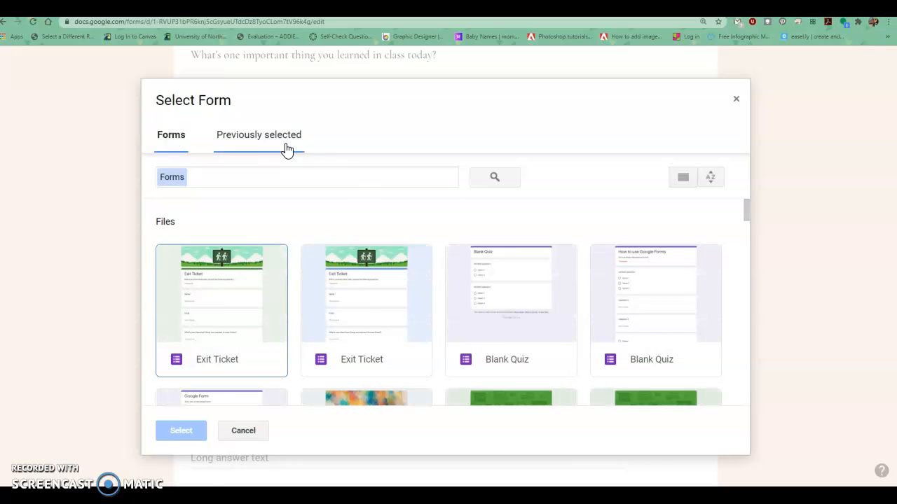
pyautogui.click(735, 98)
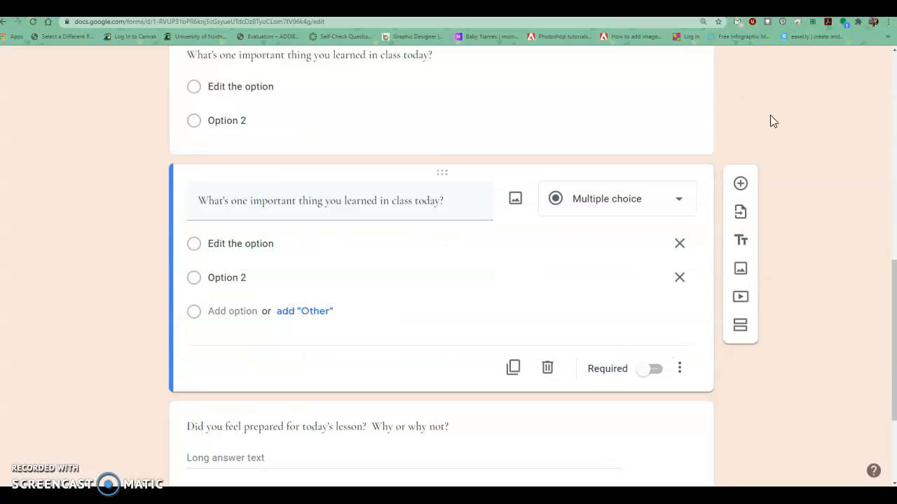
# Add a title and description block below the duplicated question.
pyautogui.click(741, 243)
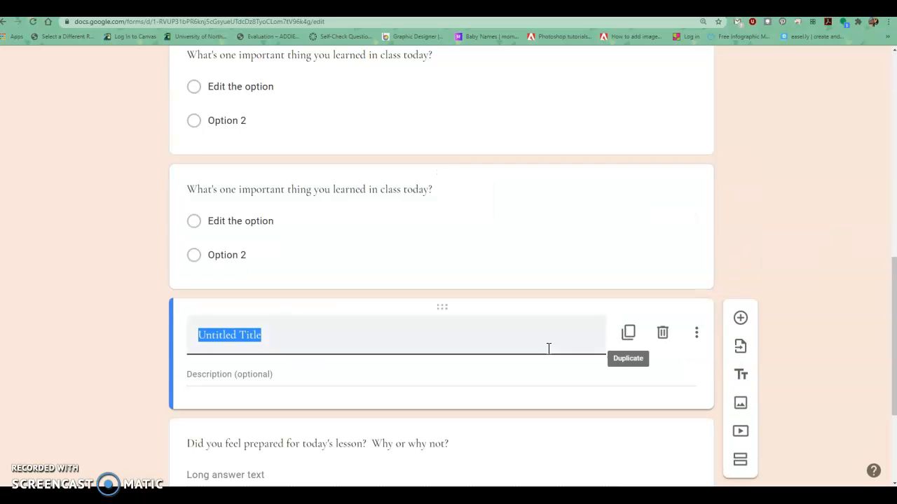
pyautogui.scroll(1, 503, 344)
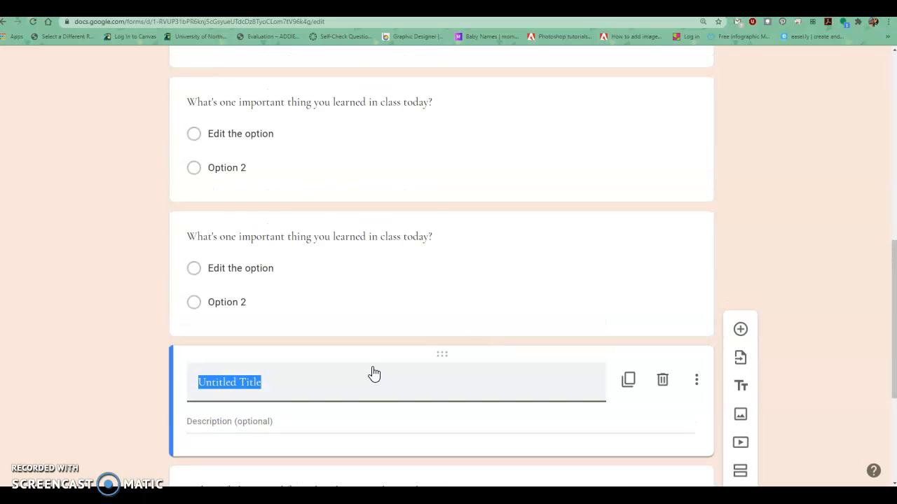
pyautogui.scroll(-1, 432, 392)
pyautogui.scroll(4, 572, 356)
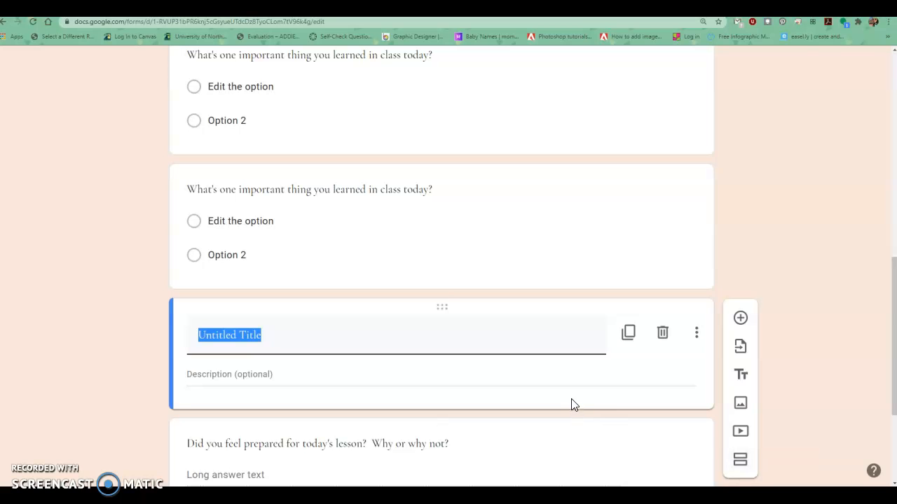
pyautogui.scroll(12, 571, 406)
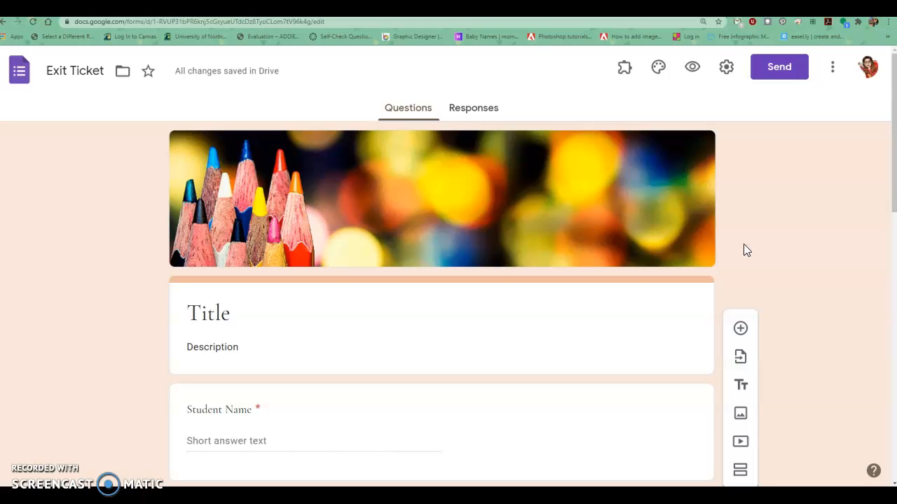
# Open the form's Responses view.
pyautogui.click(481, 112)
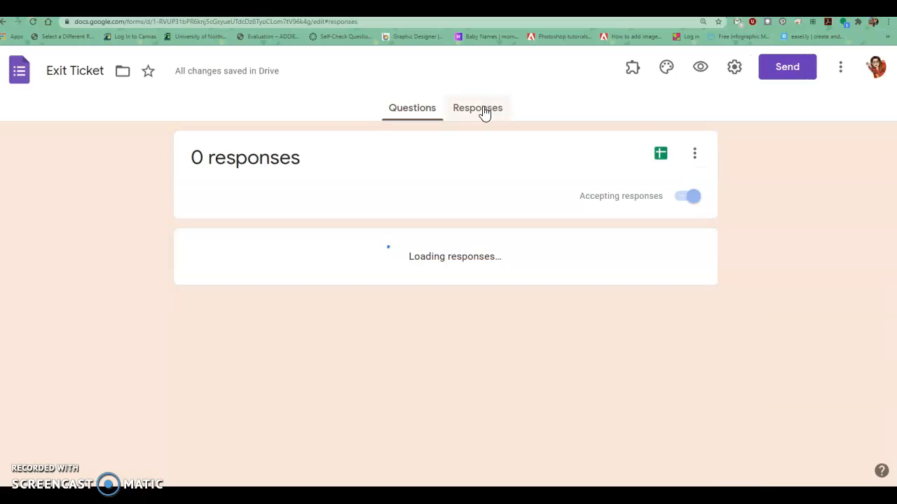